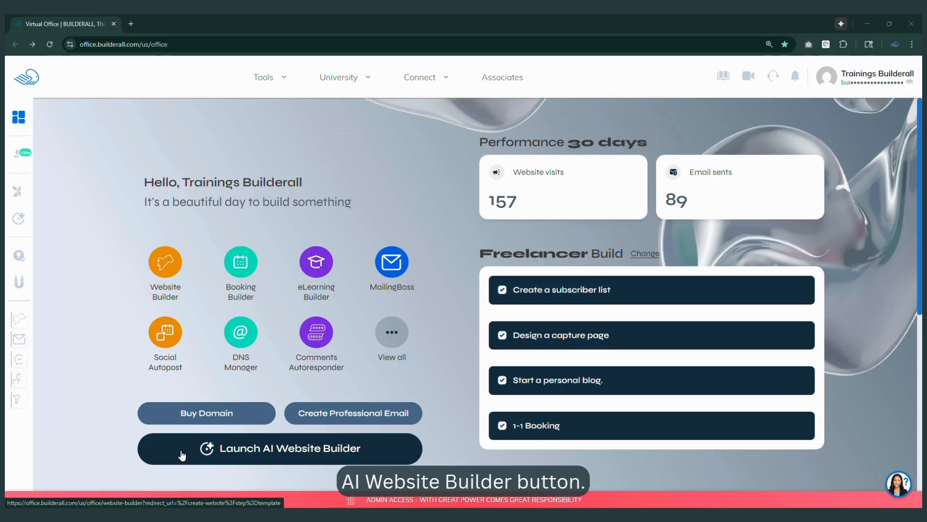
- Launch the AI Website Builder and browse the available website templates
left_click(316, 449)
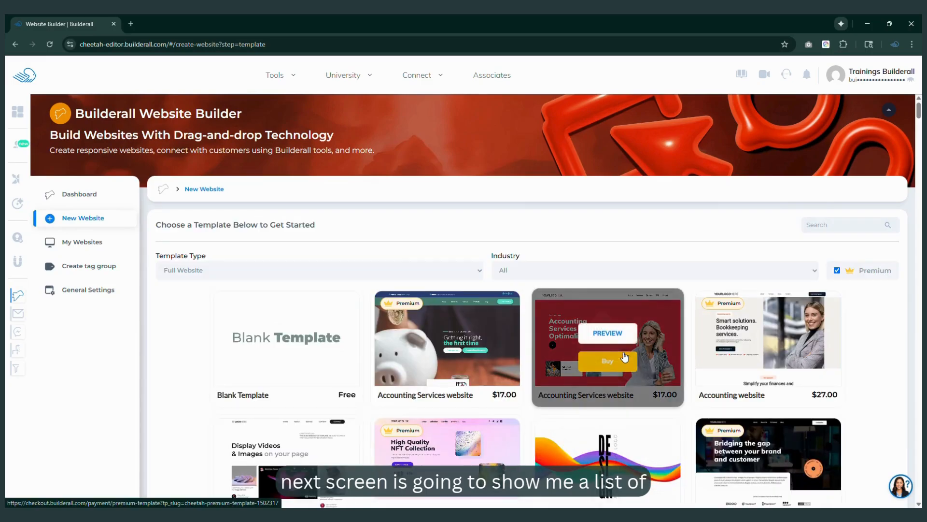
scroll(495, 283, "down", 12)
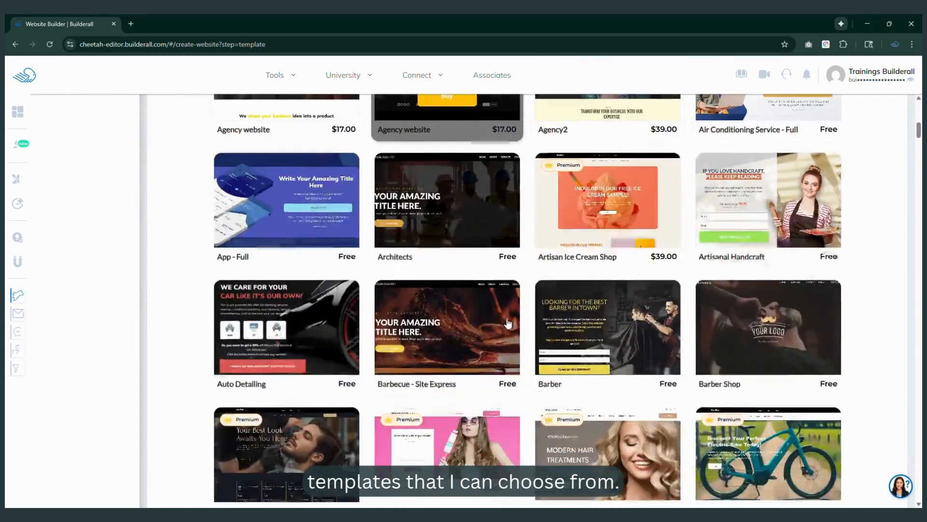
scroll(507, 324, "up", 12)
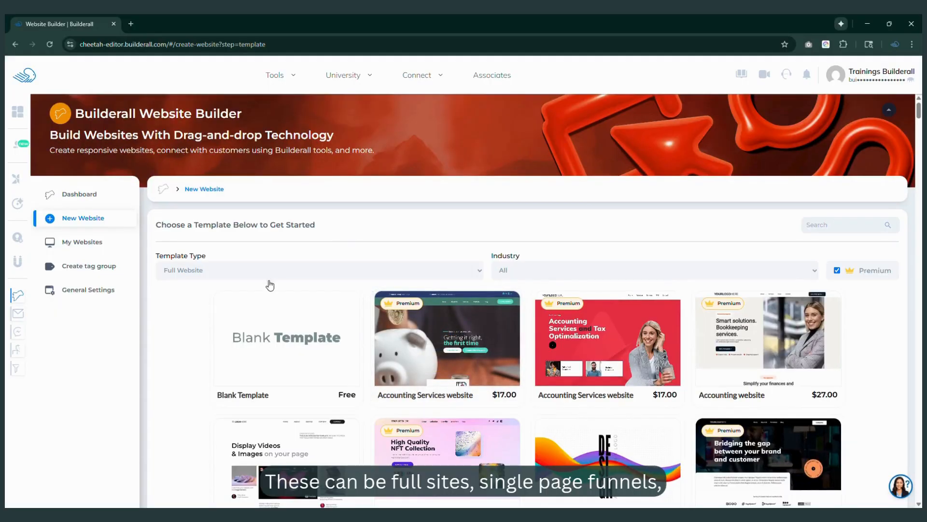
- Filter the templates by Single Page/Funnel Page, switch premium ones off and on, and return the type to Full Website
left_click(290, 274)
left_click(197, 297)
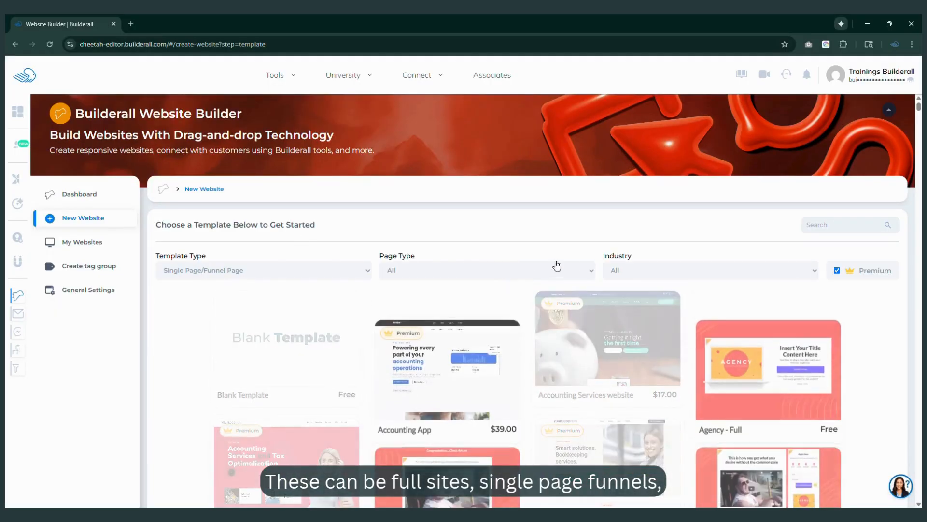
left_click(837, 271)
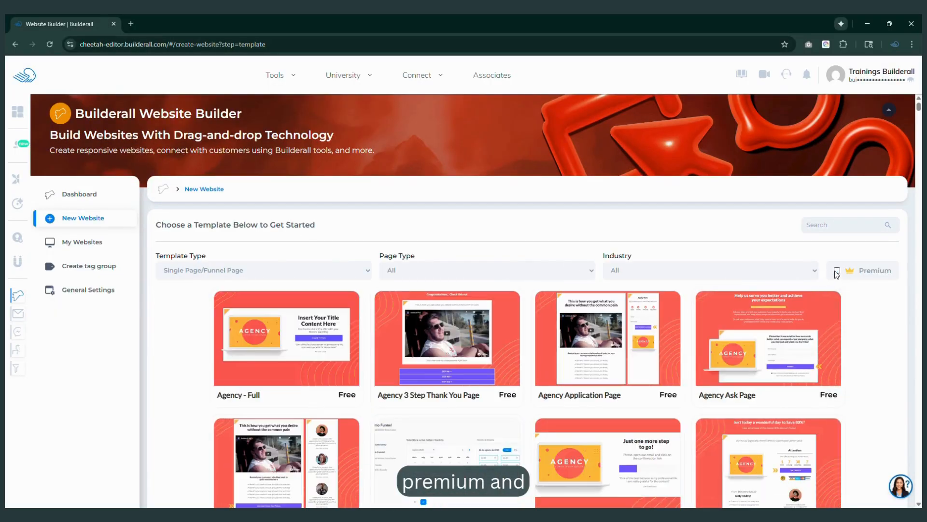
left_click(837, 270)
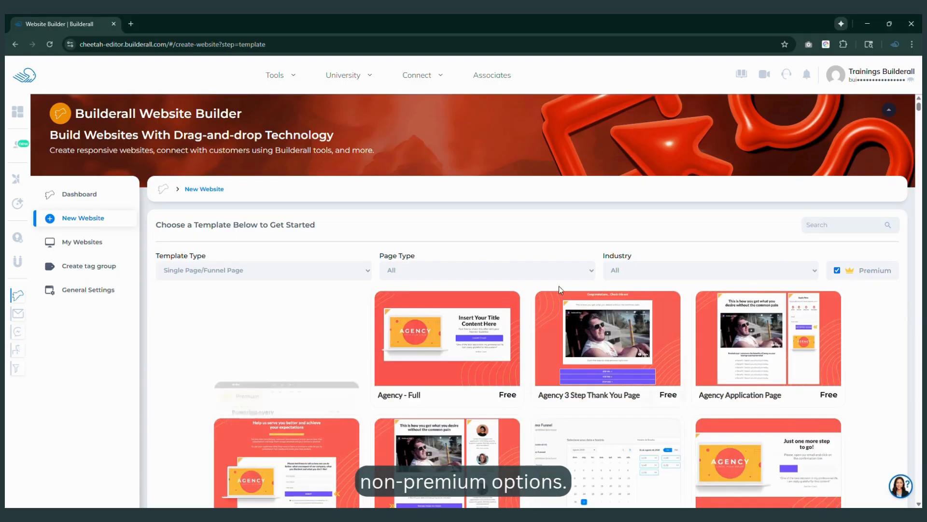
left_click(265, 272)
left_click(239, 291)
- Exclude premium templates and browse the free full-website templates down to the Candy Shop ones
left_click(837, 270)
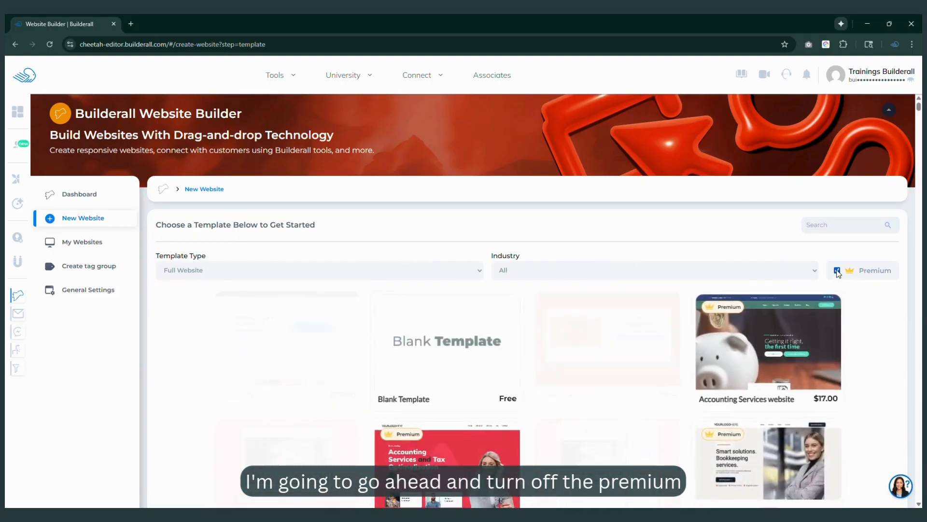
scroll(569, 335, "down", 10)
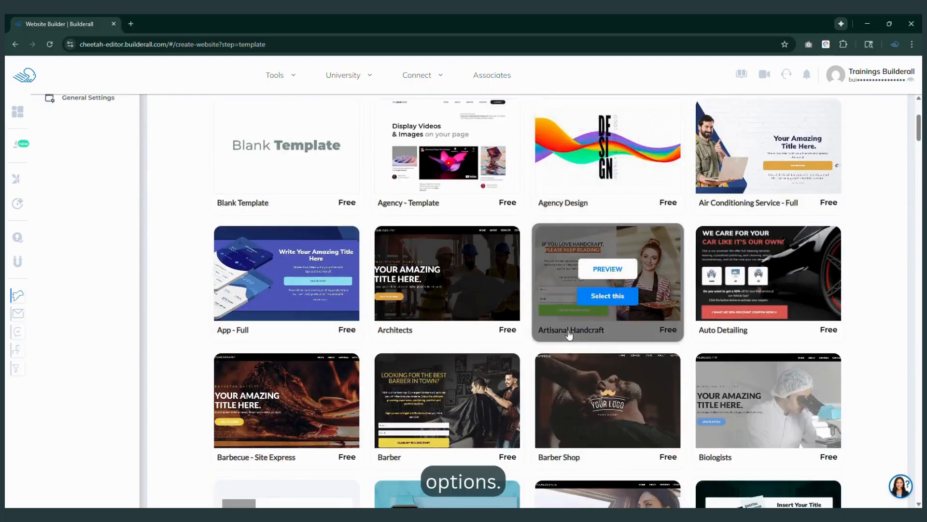
scroll(569, 335, "down", 4)
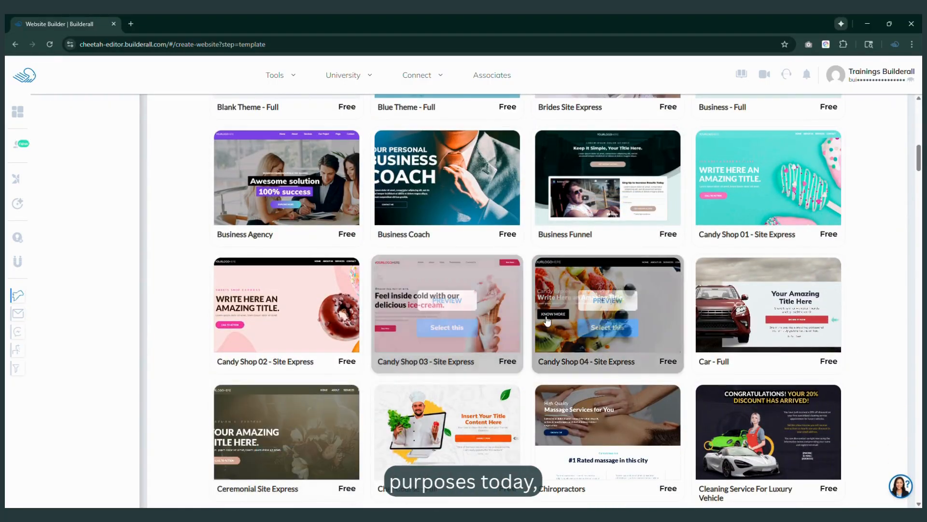
- Preview the Candy Shop 03 - Site Express template and look over its home page
left_click(439, 301)
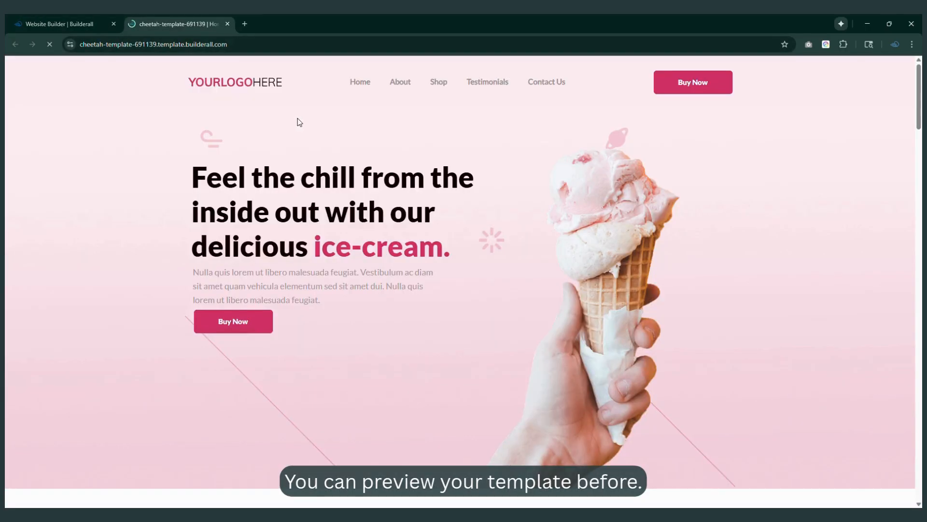
left_click_drag(298, 126, 350, 221)
left_click(459, 254)
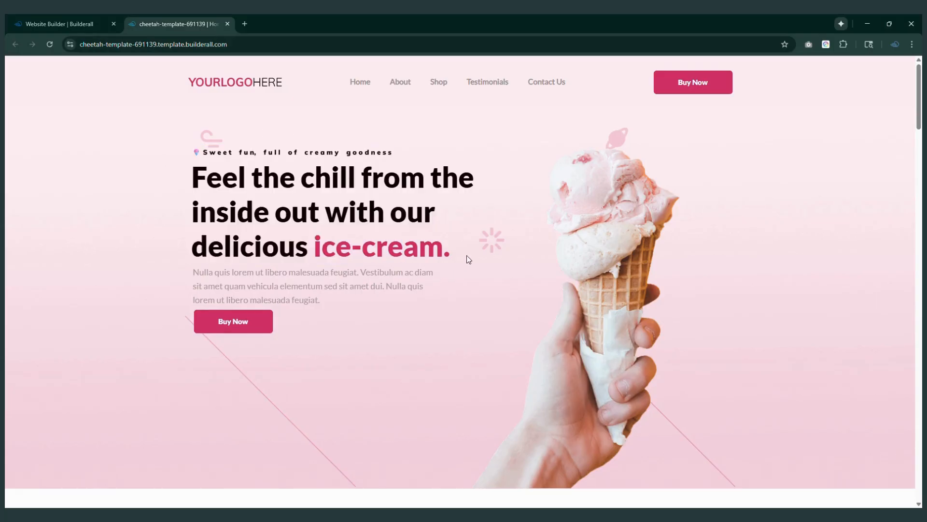
scroll(465, 254, "down", 6)
scroll(229, 98, "up", 6)
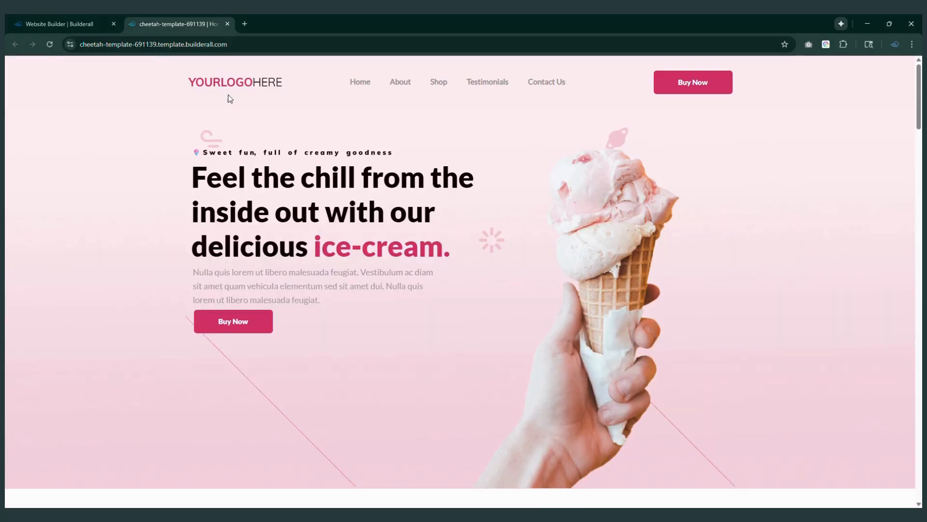
- Return to the template gallery and select Candy Shop 03 - Site Express for the new website
left_click(57, 24)
mouse_move(444, 333)
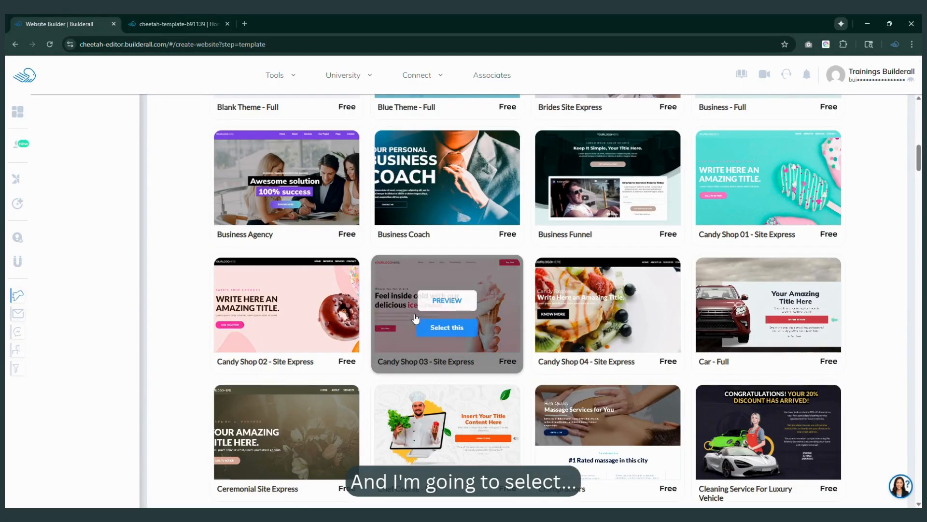
left_click(443, 333)
left_click(432, 218)
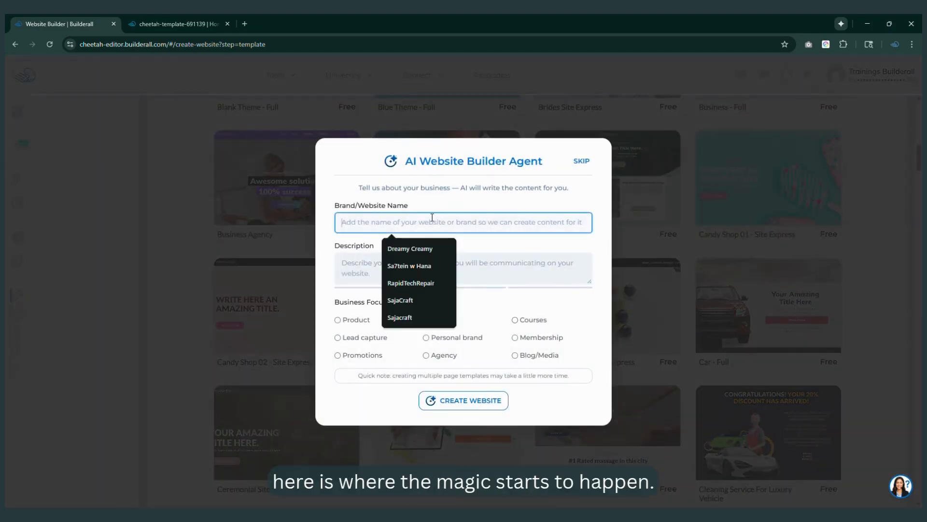
left_click(476, 202)
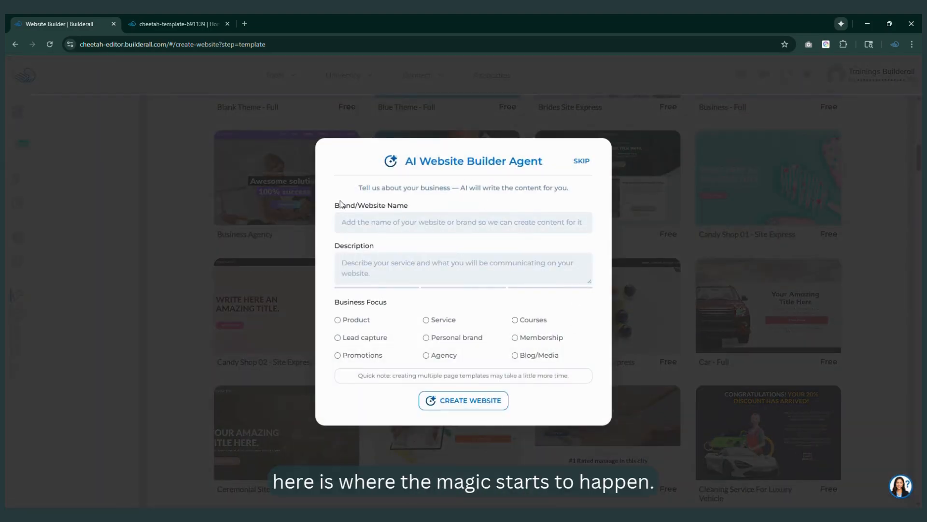
left_click_drag(407, 207, 336, 207)
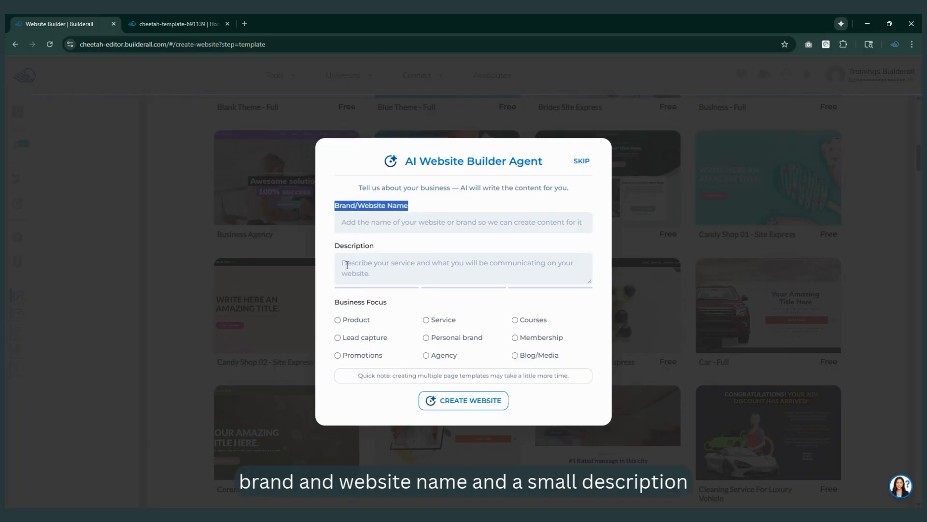
left_click(393, 249)
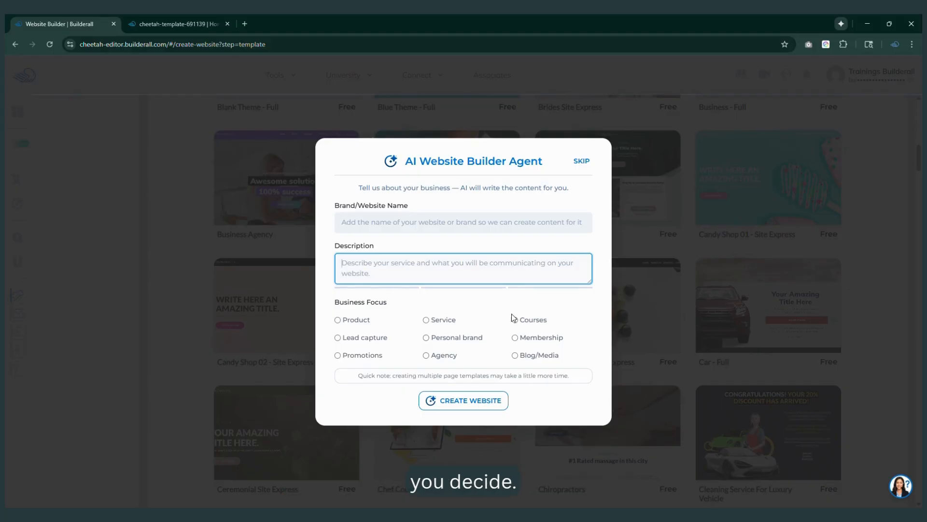
- Enter Dreamy Creamy as the brand name and describe an ice cream brand using organic fruits and no dyes, artificial flavors or colors
left_click(393, 223)
left_click(406, 249)
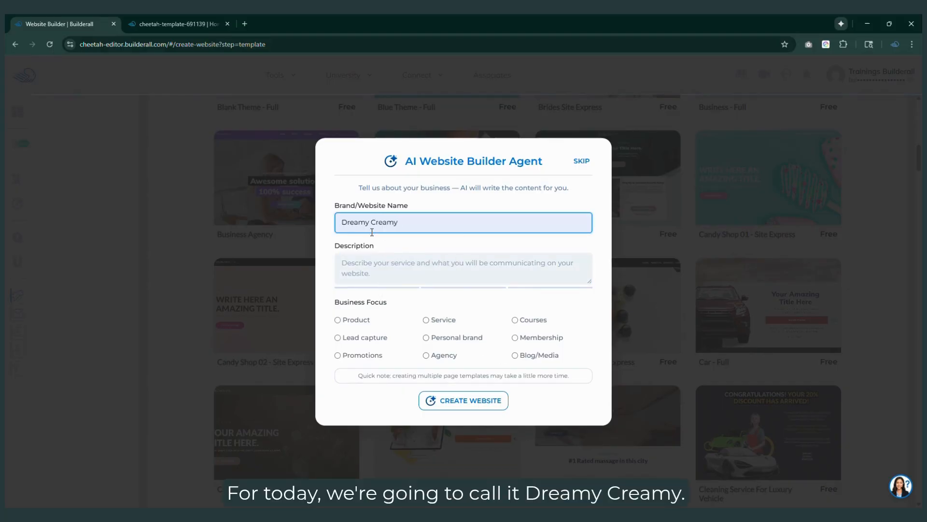
left_click(392, 264)
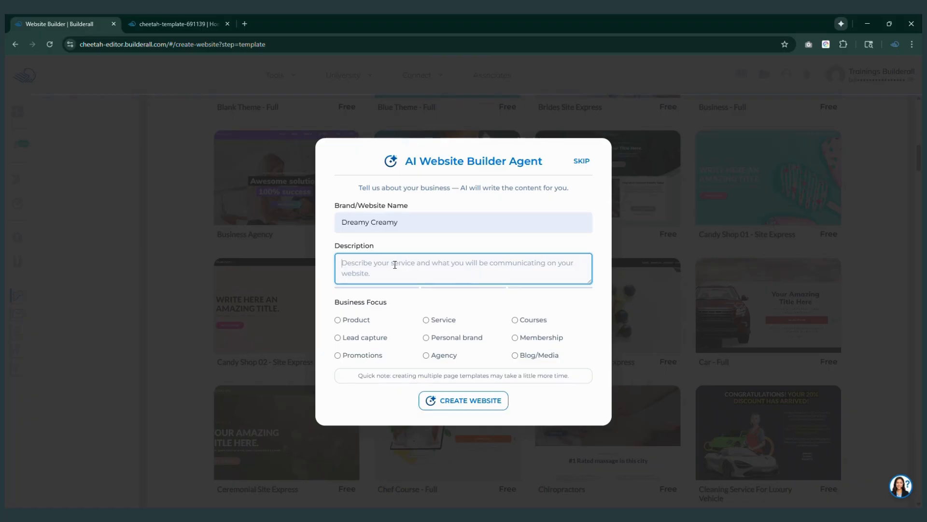
type("my ice cream brand offers low fa")
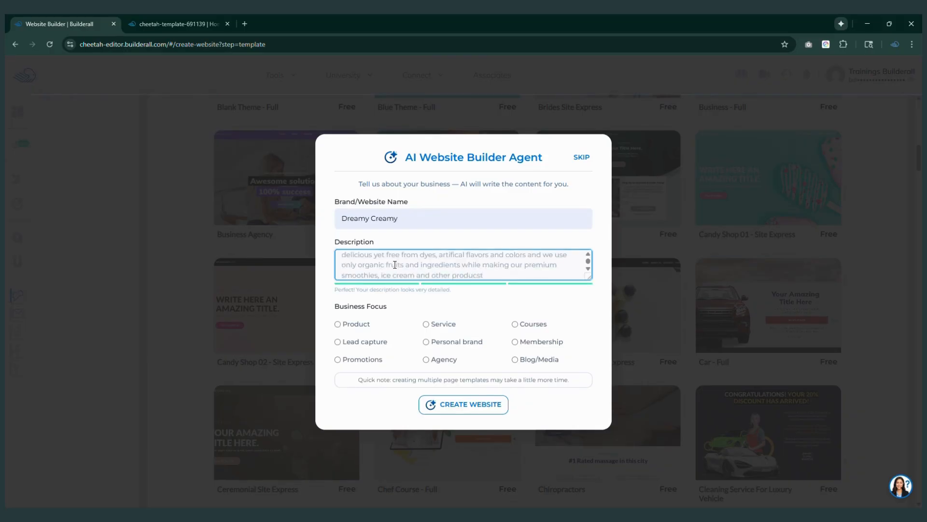
- Set the business focus to Product and have the AI agent create the website
left_click(340, 325)
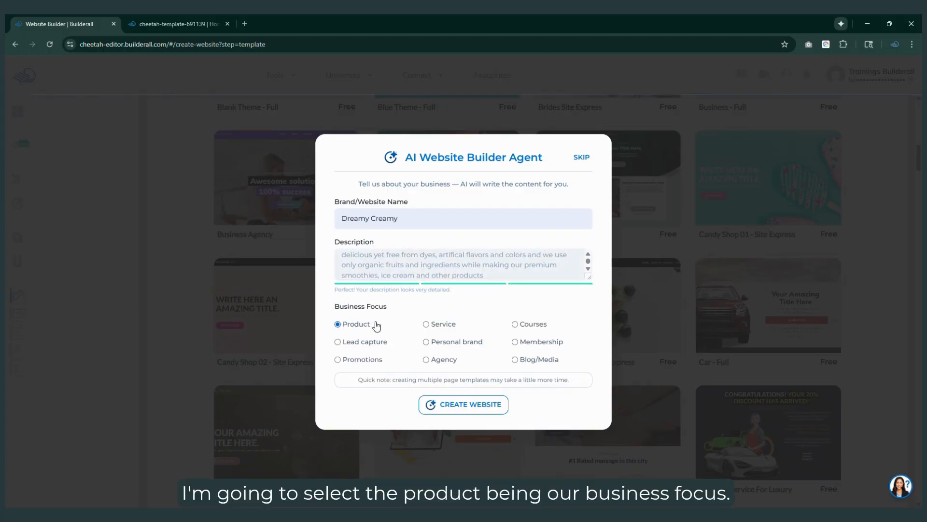
left_click(464, 405)
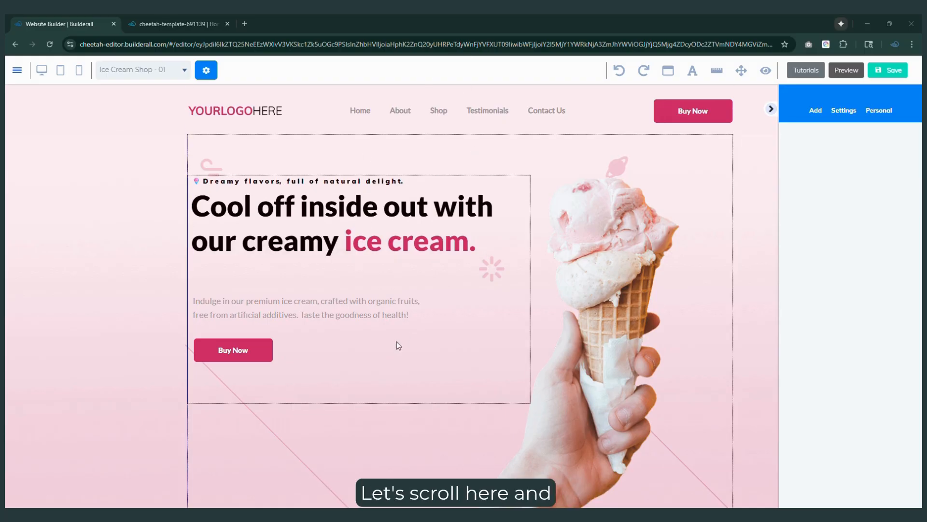
- Look over the generated page and move the hero section's ice cream cone image slightly up and to the right
scroll(368, 306, "down", 5)
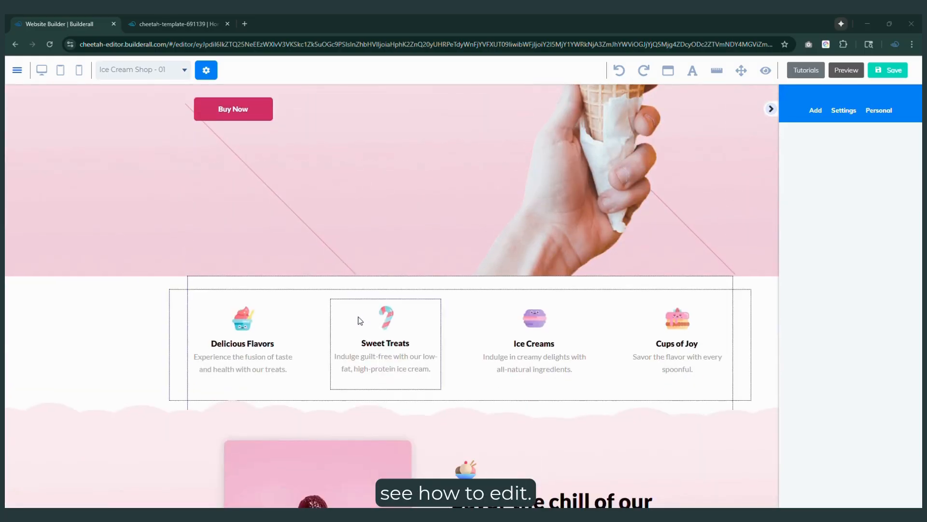
scroll(360, 321, "down", 2)
scroll(356, 313, "up", 6)
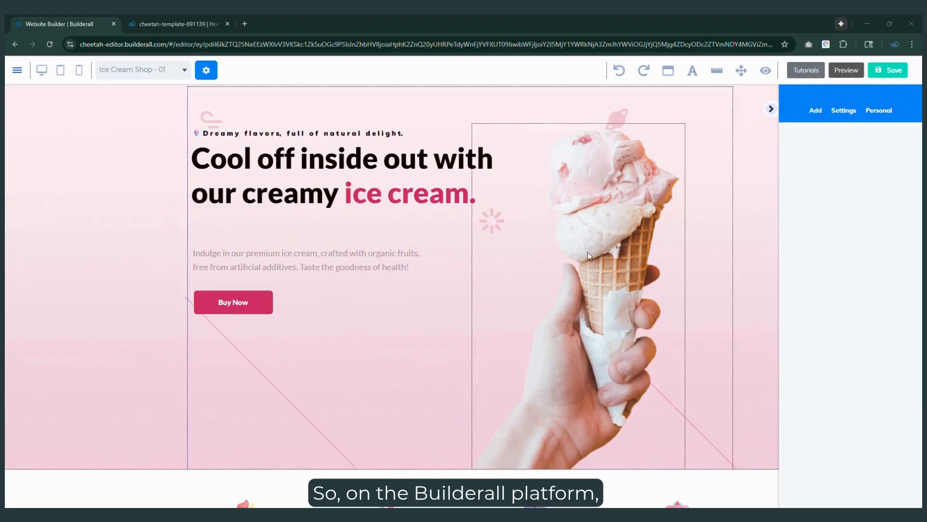
left_click(576, 321)
left_click_drag(575, 320, 586, 290)
- Open the hero paragraph for text editing, select part of its wording, and leave it without editing
left_click(340, 260)
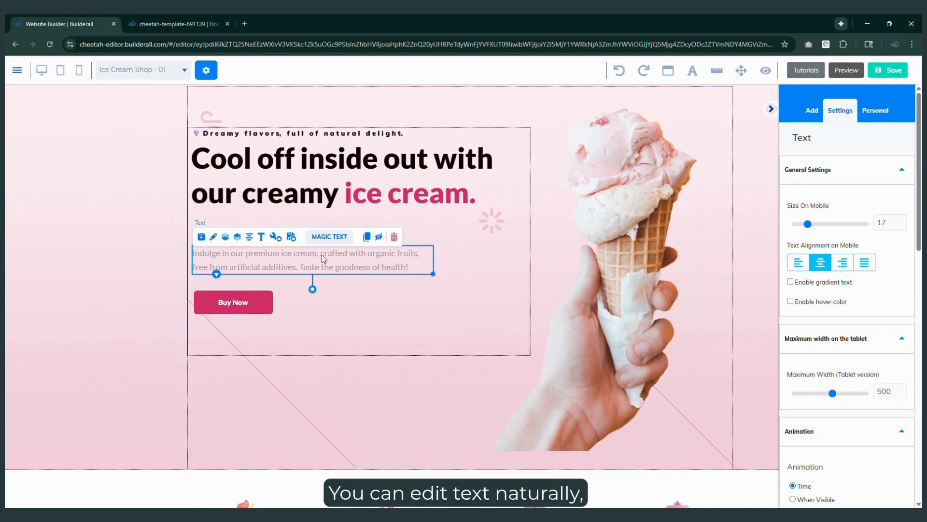
double_click(286, 254)
left_click_drag(246, 253, 330, 284)
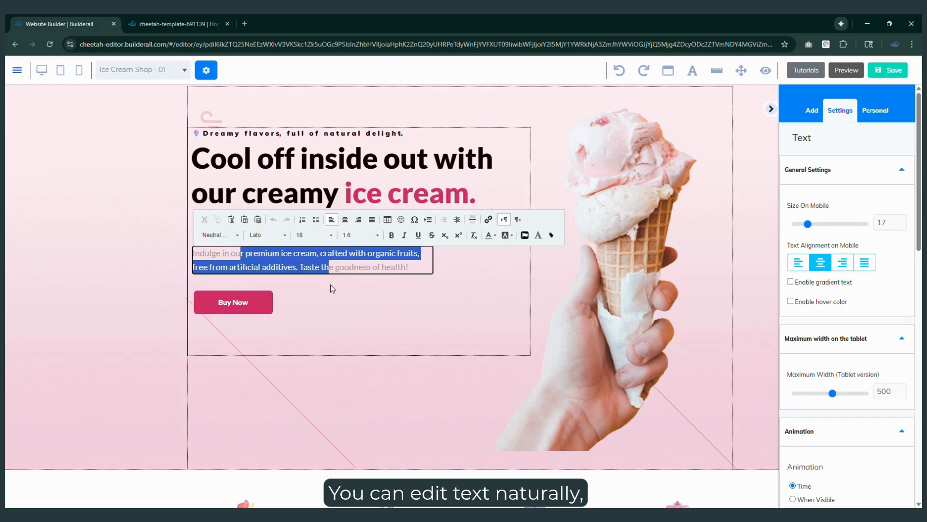
left_click(342, 320)
- Move the hero's Buy Now button to the right, and shift the whole hero text box left and down
left_click(252, 309)
left_click_drag(259, 310, 321, 312)
left_click_drag(474, 334, 431, 353)
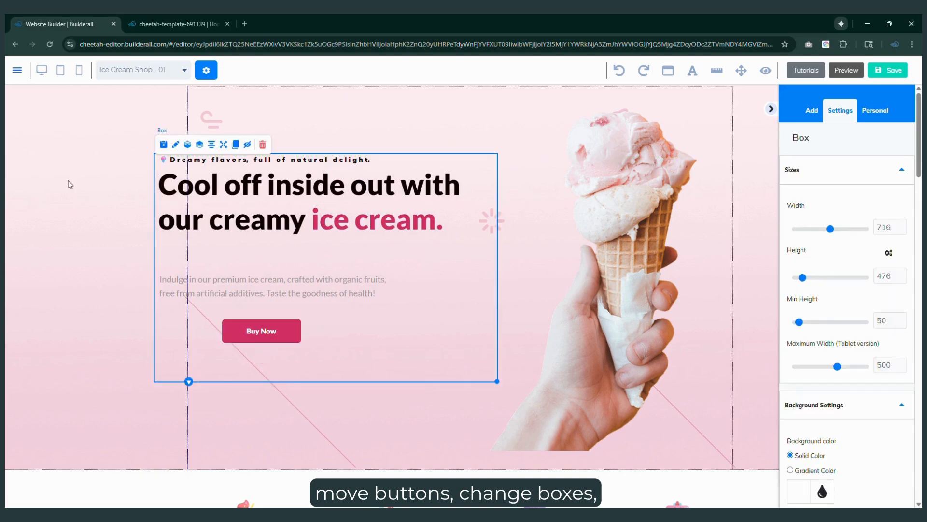
- Examine the hero panel's background settings and select the ice cream cone image
left_click(68, 182)
scroll(859, 303, "down", 5)
scroll(858, 303, "down", 5)
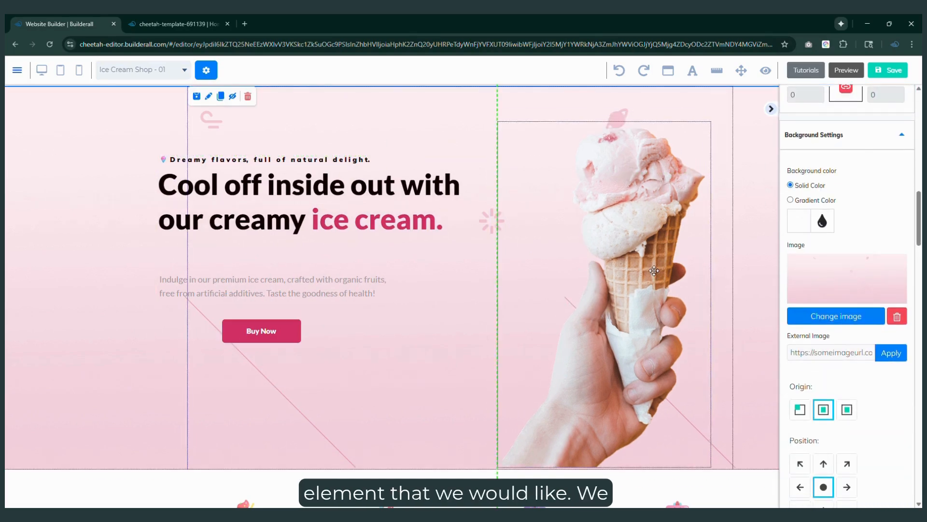
left_click(630, 255)
scroll(627, 261, "down", 6)
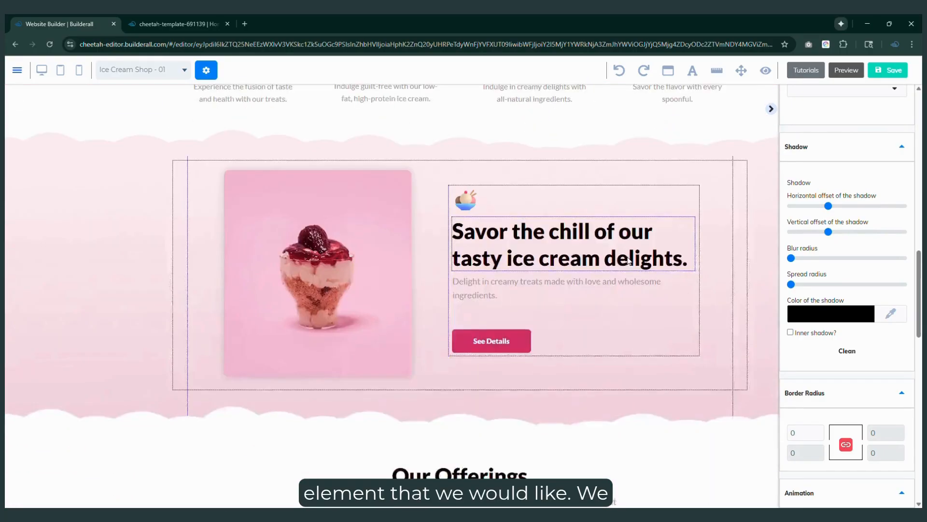
- Select the dessert image beside the "Savor the chill" heading and examine its shadow, border radius, animation, tag and layer settings
scroll(598, 242, "up", 2)
left_click(351, 283)
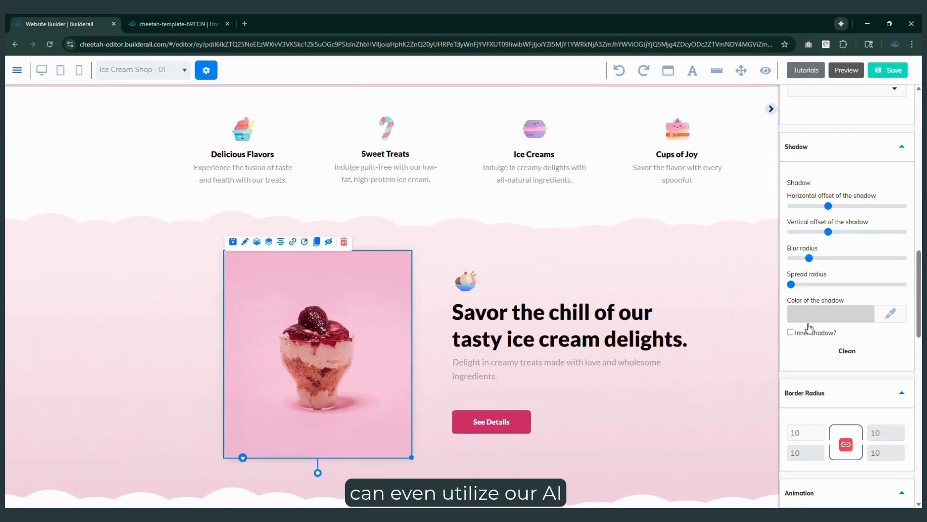
scroll(847, 364, "down", 10)
scroll(821, 343, "down", 5)
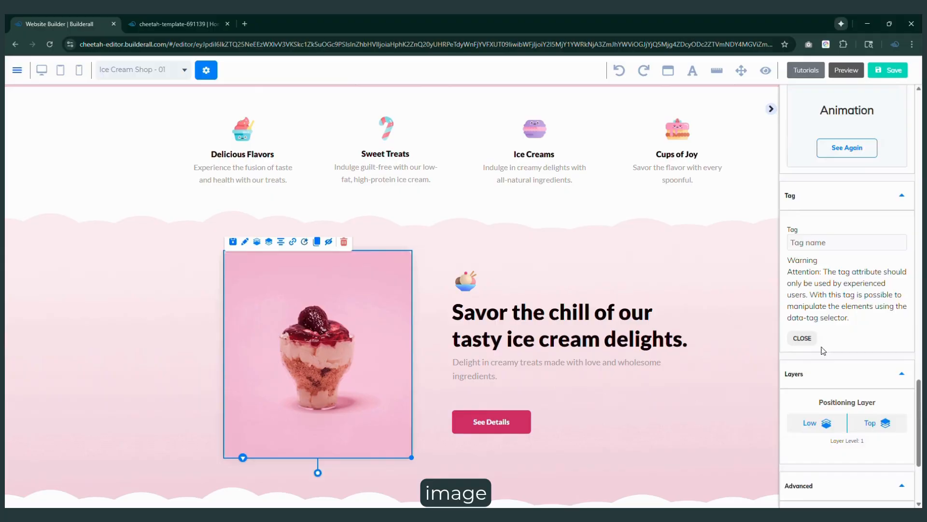
scroll(821, 345, "up", 7)
scroll(561, 347, "up", 8)
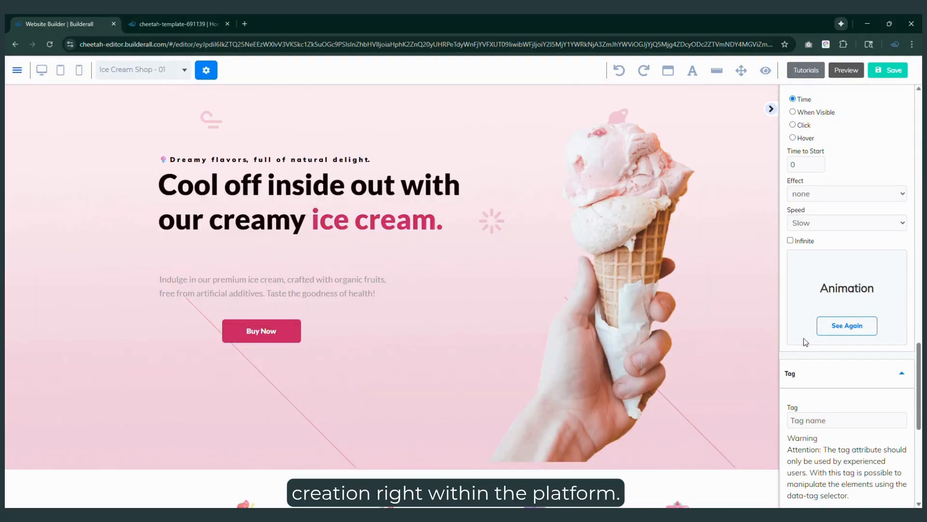
scroll(803, 338, "up", 8)
- Open the Business Toolkit to change the dessert image beside the "Savor the chill" heading
scroll(603, 386, "down", 10)
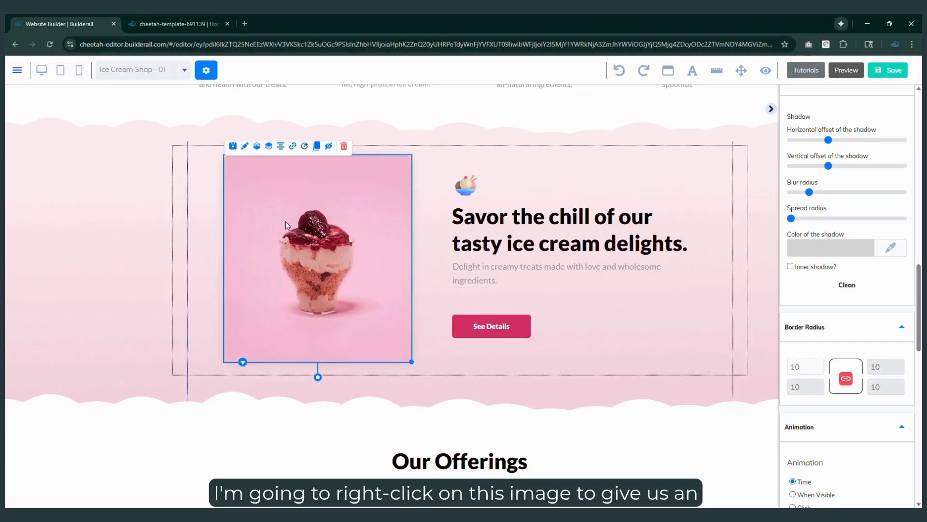
scroll(821, 282, "up", 6)
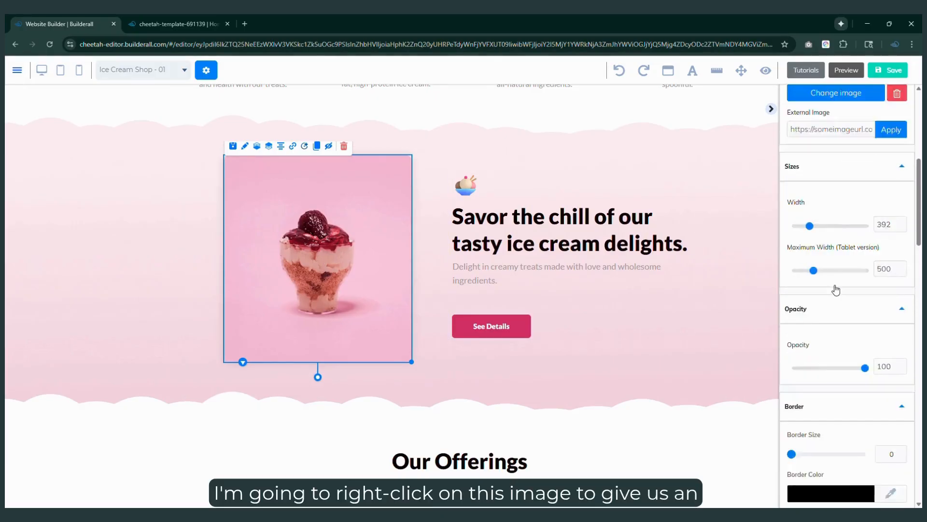
scroll(836, 289, "up", 4)
left_click(839, 297)
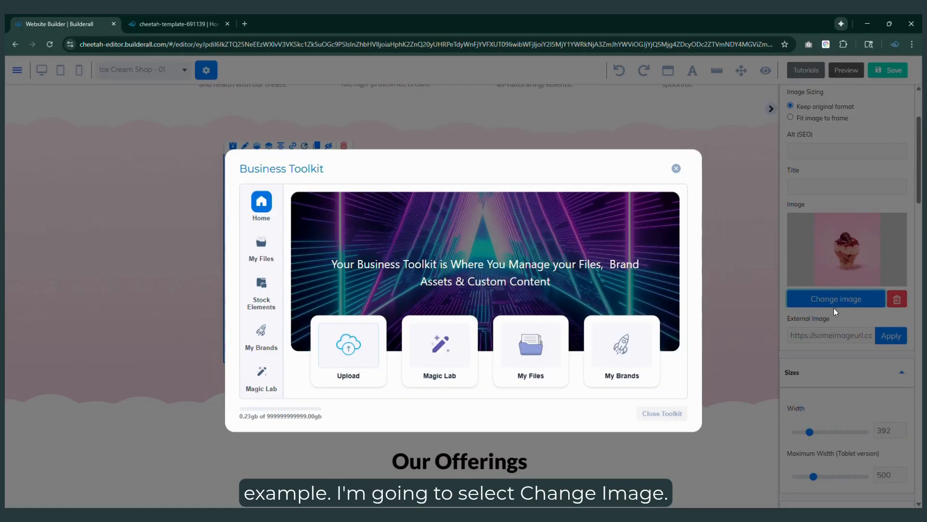
- Replace the dessert image beside the "Savor the chill" heading with the strawberry sundae picture that has a whole strawberry beside the glass from My Files
left_click(440, 365)
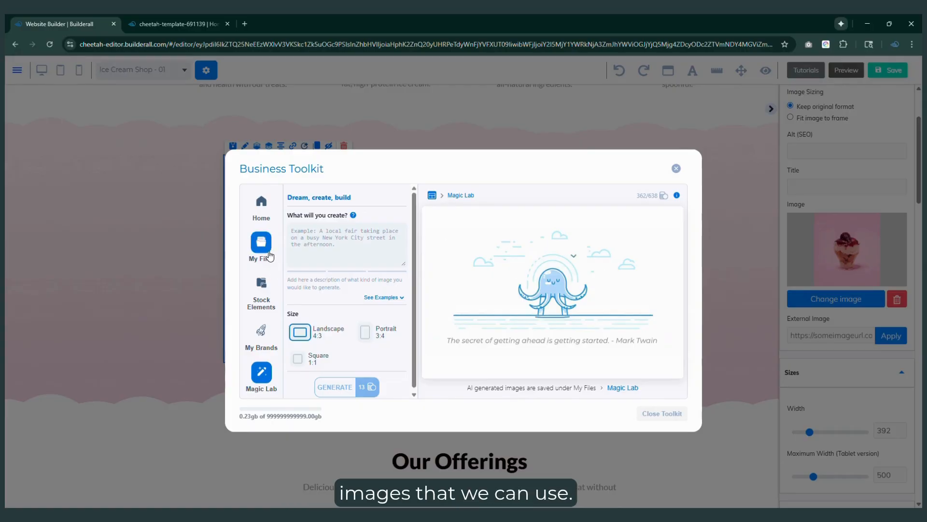
left_click(262, 243)
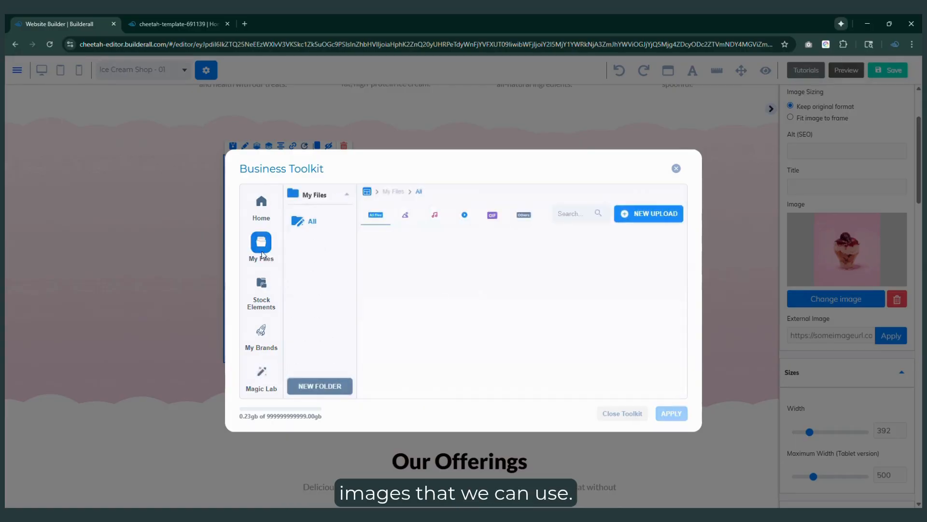
scroll(460, 279, "down", 2)
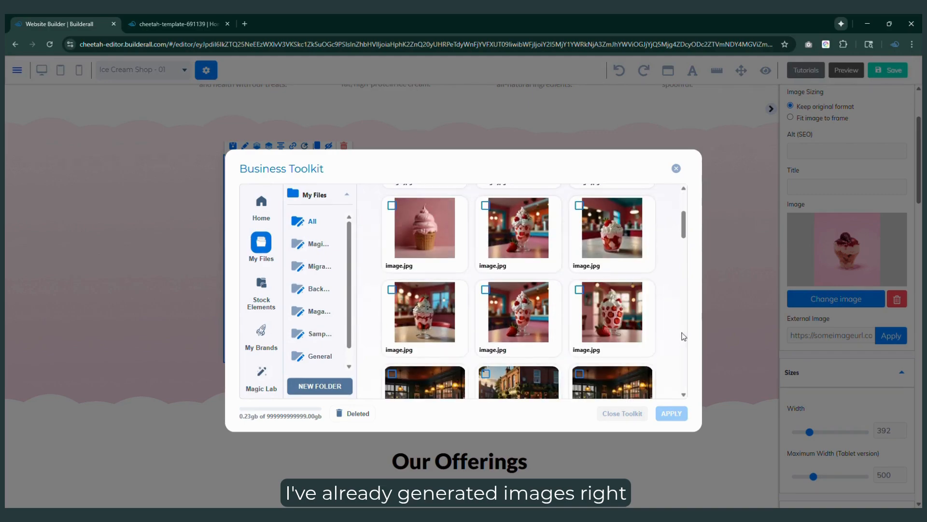
left_click(604, 343)
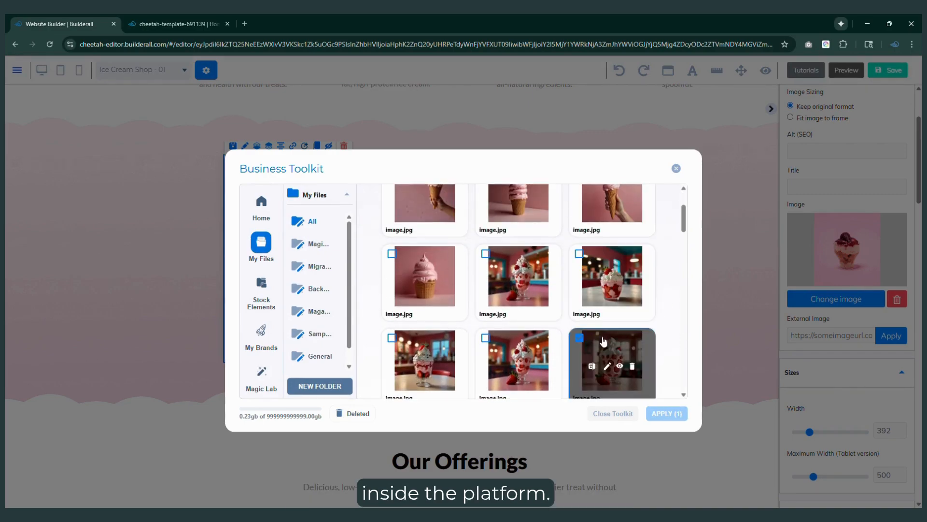
left_click(667, 414)
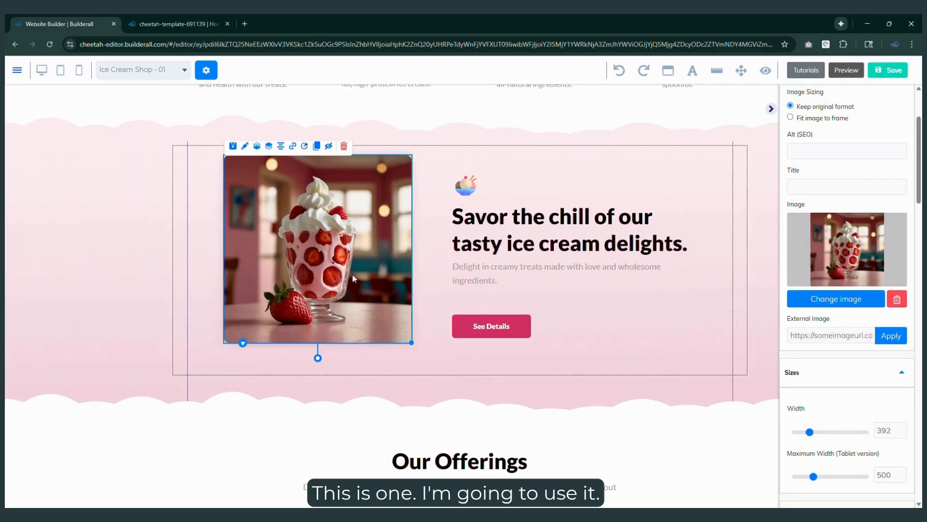
- Enlarge the strawberry sundae image to a width of about 421, adjust its position beside the heading, and deselect it
left_click_drag(395, 343, 409, 356)
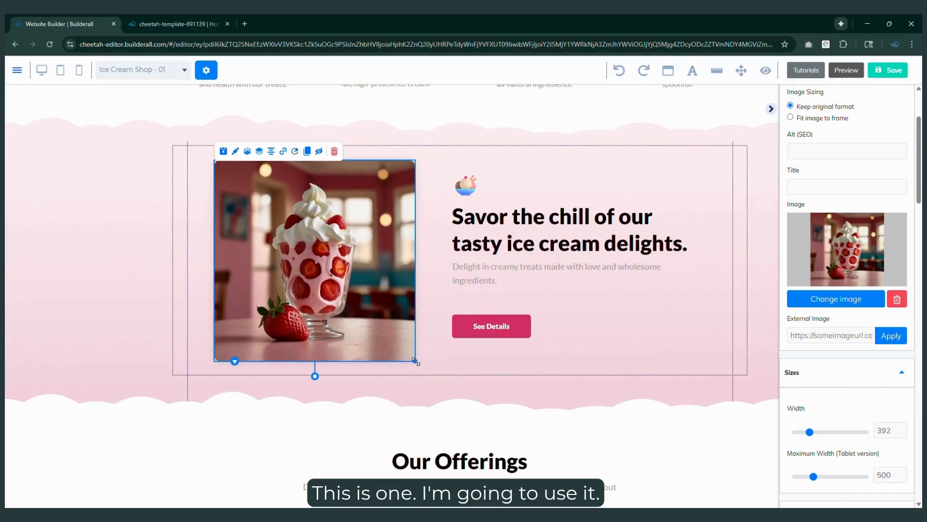
left_click_drag(376, 316, 379, 317)
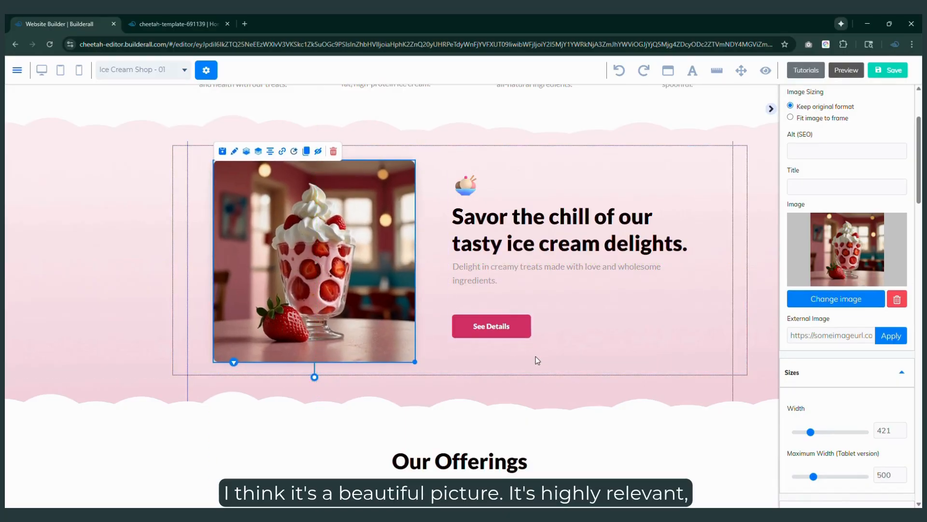
scroll(520, 347, "down", 3)
left_click(172, 357)
scroll(356, 337, "up", 3)
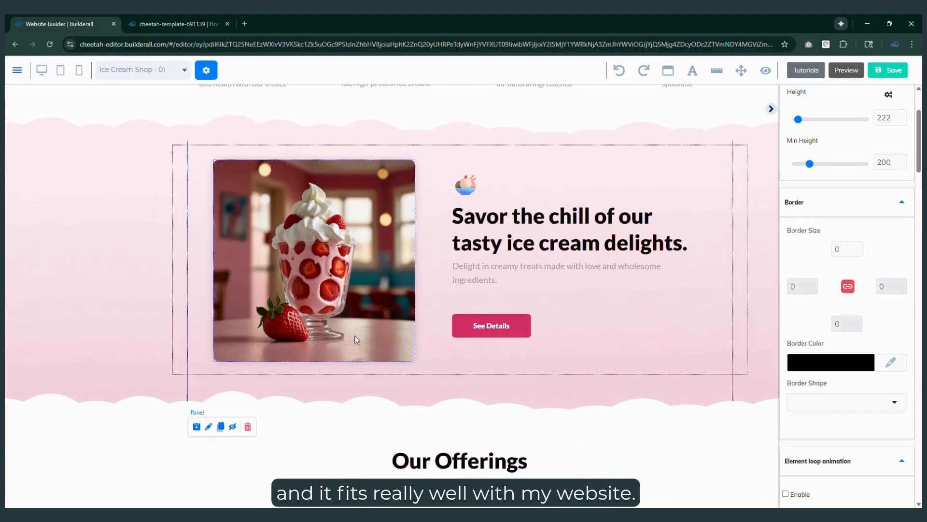
- Examine the Web and Supercheckout link options for the Creamy Indulgence Buy Now button, and cancel without setting a link
scroll(165, 390, "down", 7)
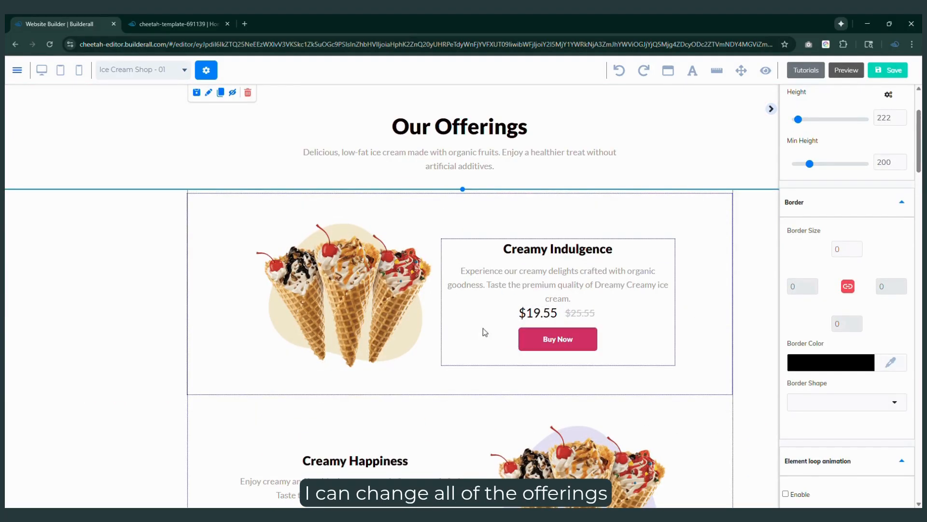
left_click(548, 339)
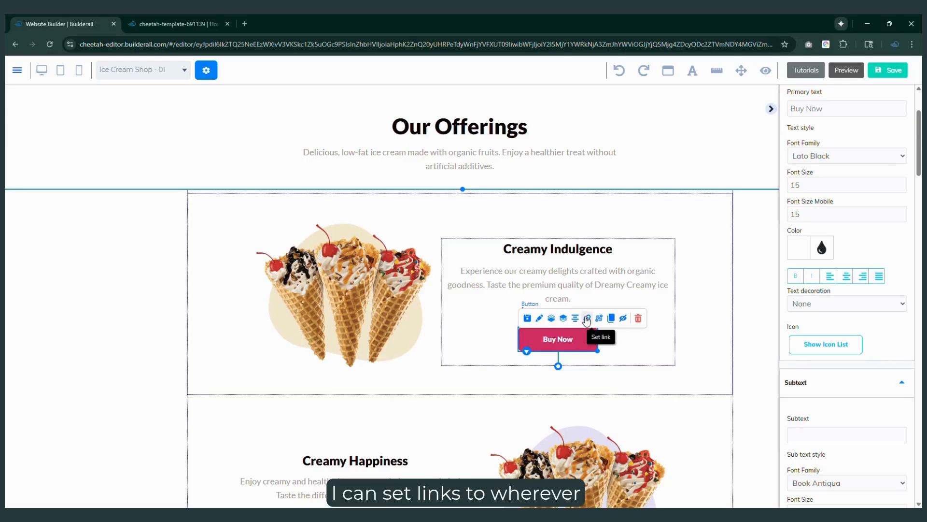
left_click(587, 318)
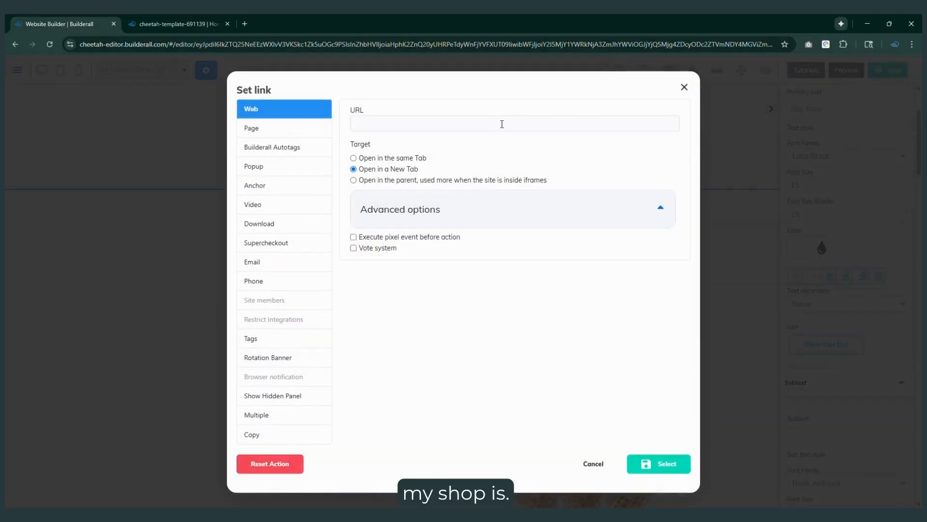
left_click(290, 242)
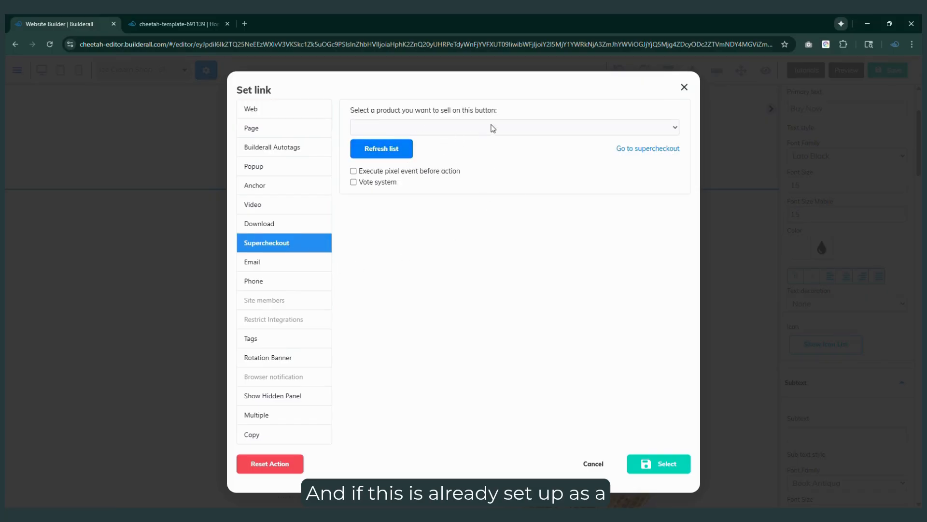
left_click(492, 128)
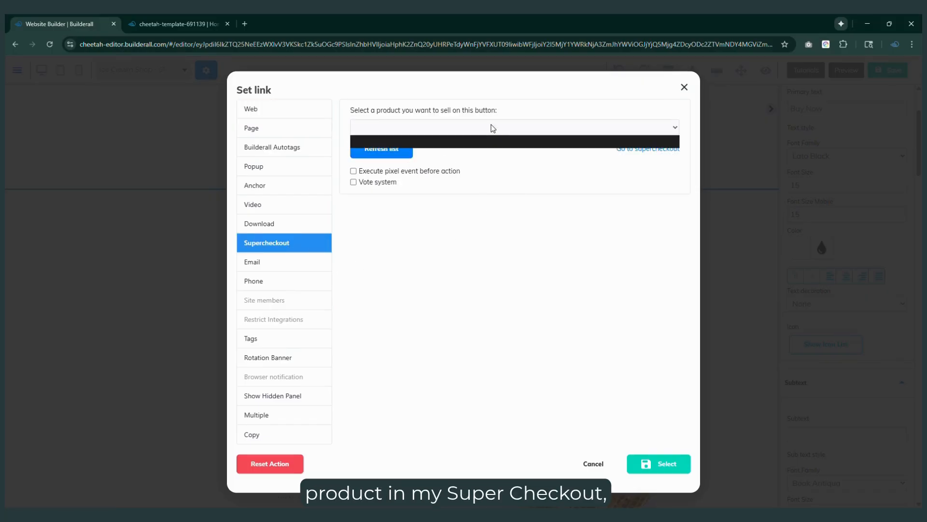
left_click(480, 279)
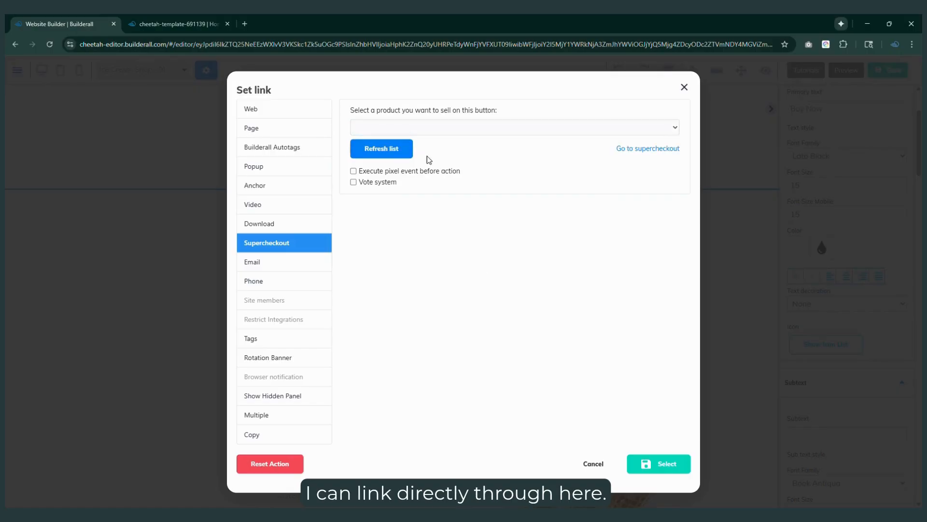
left_click(597, 465)
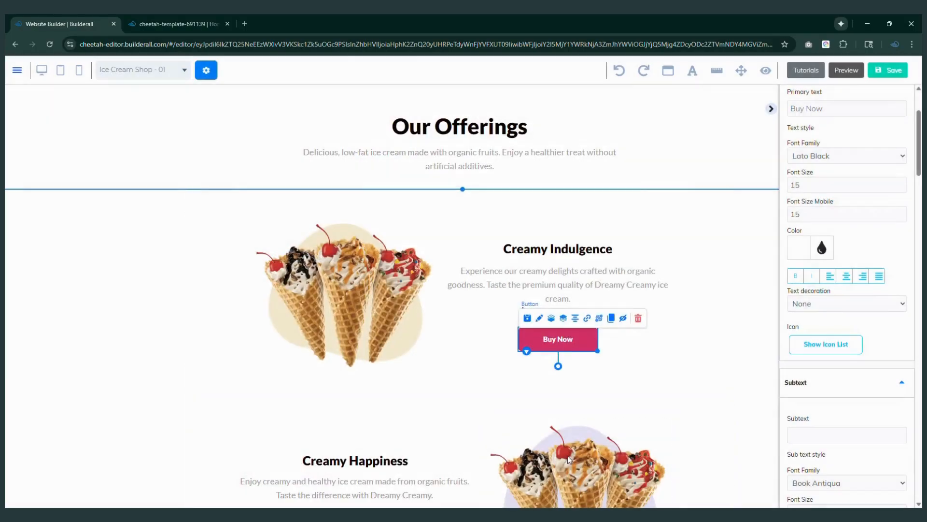
- Review the Our Ice Cream Range and Get in Touch sections, and select the testimonial text
scroll(411, 348, "down", 10)
scroll(422, 367, "down", 10)
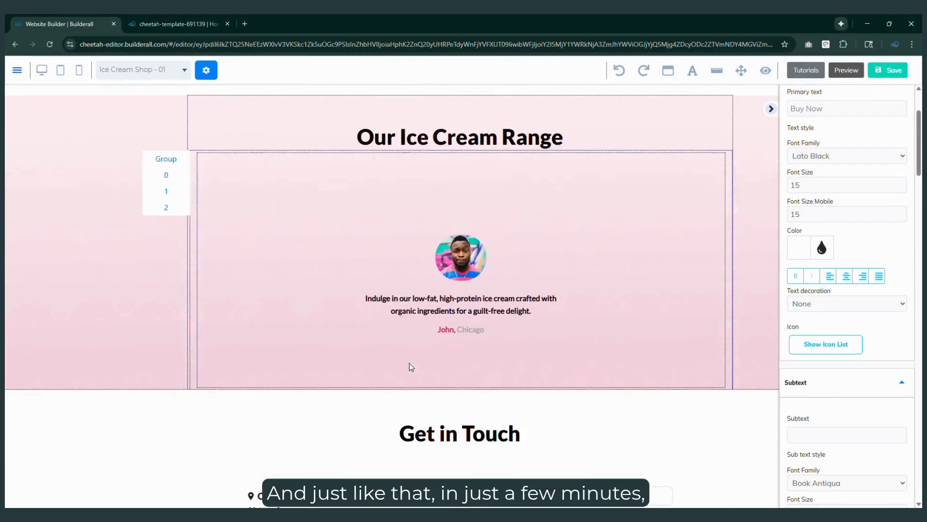
scroll(338, 323, "down", 5)
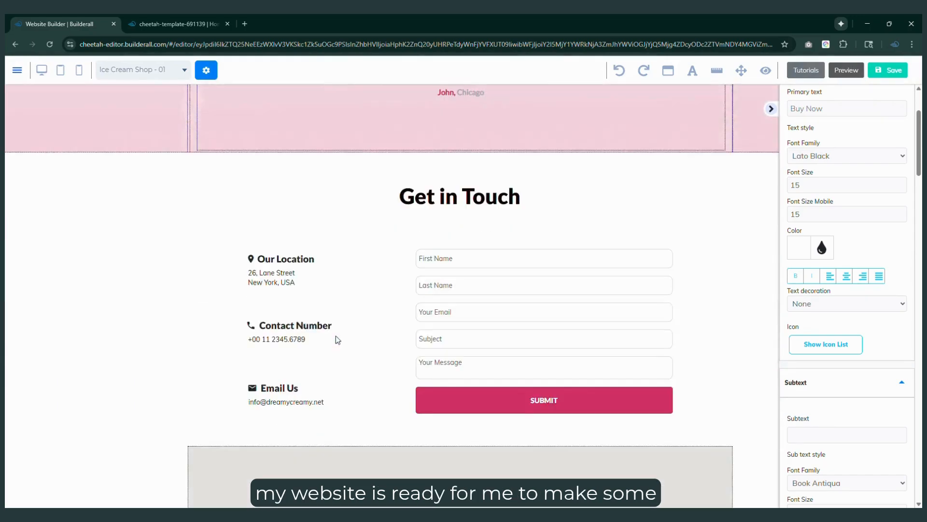
scroll(340, 343, "up", 4)
left_click(452, 256)
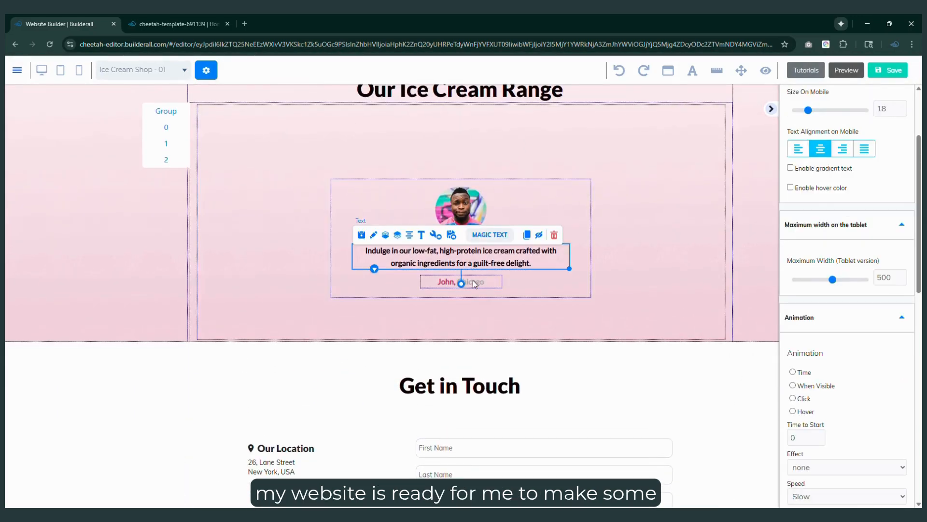
- Save and publish the site, and open the published website from its new link
left_click(888, 70)
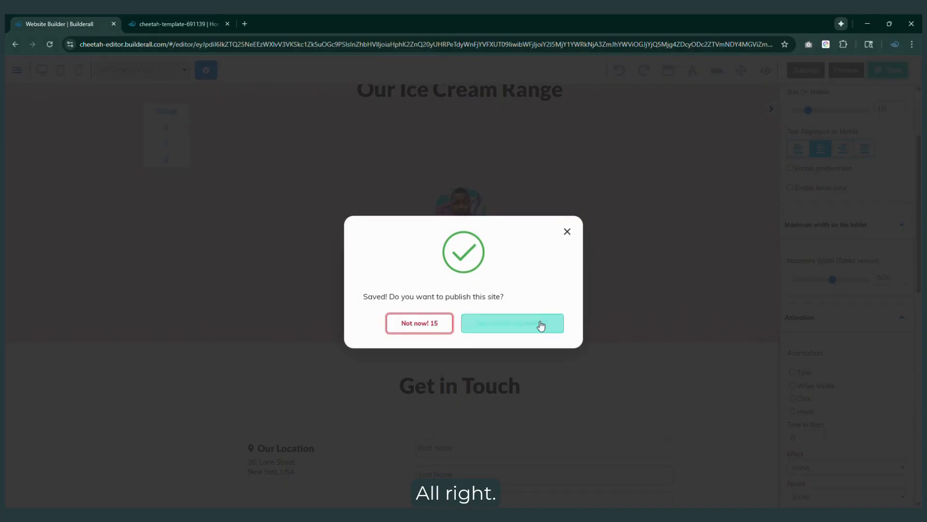
left_click(546, 323)
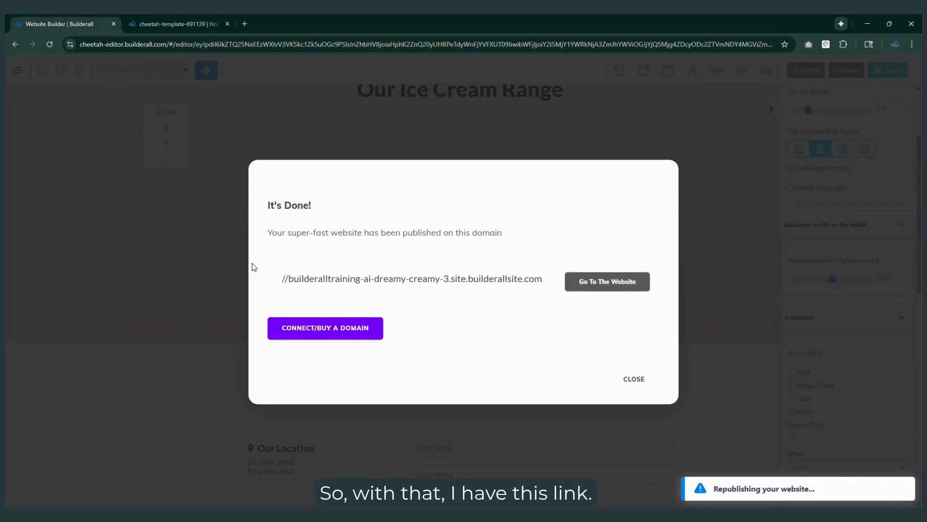
left_click_drag(289, 278, 509, 278)
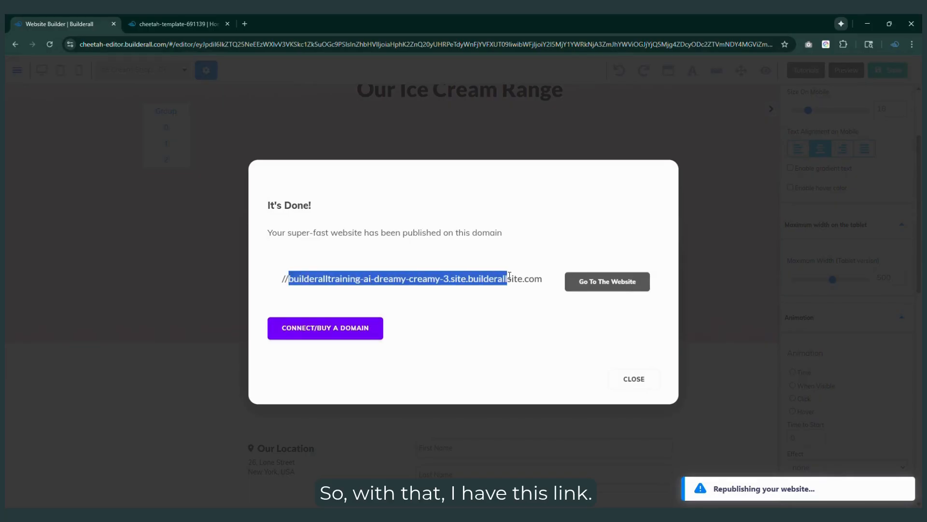
left_click(603, 284)
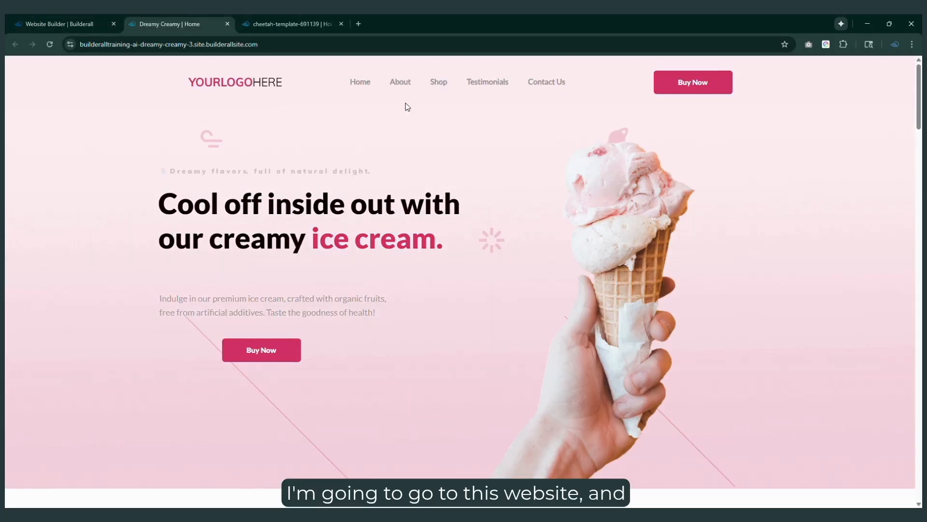
- Test the published site's Shop, Contact Us, Testimonials and Home navigation links, and clear the text selection in the hero
left_click_drag(282, 140, 437, 245)
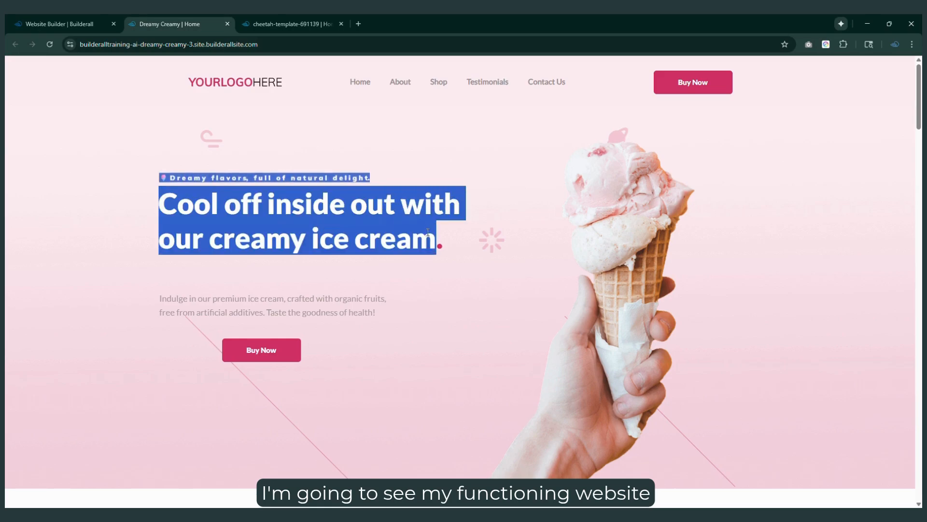
left_click(434, 88)
left_click(549, 84)
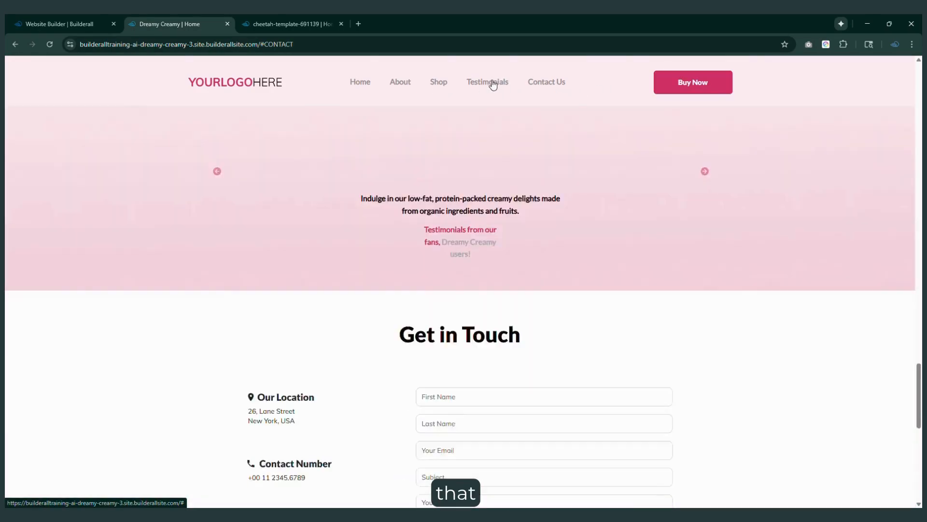
left_click(493, 85)
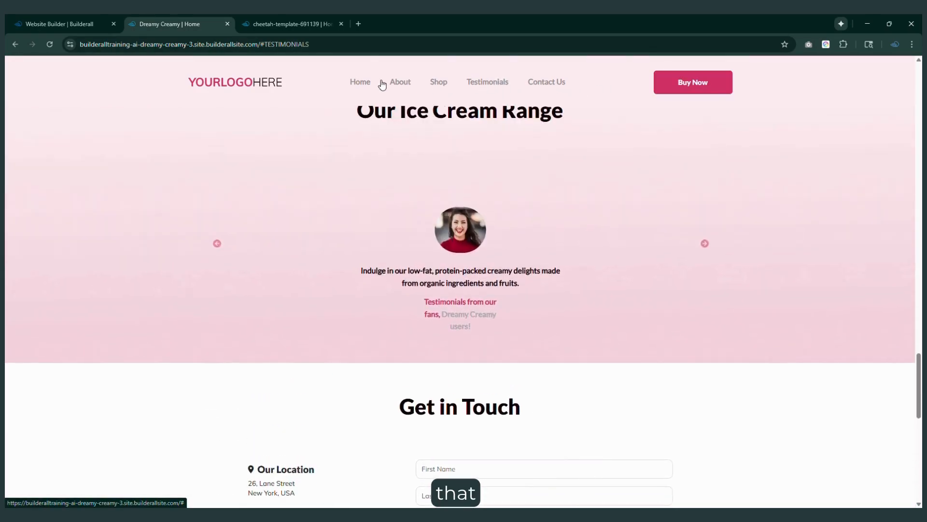
left_click(360, 84)
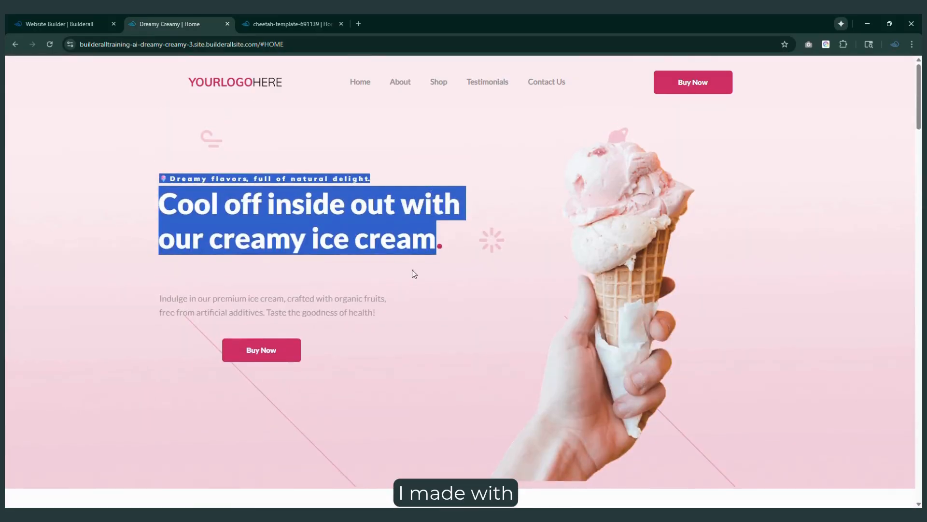
left_click(396, 283)
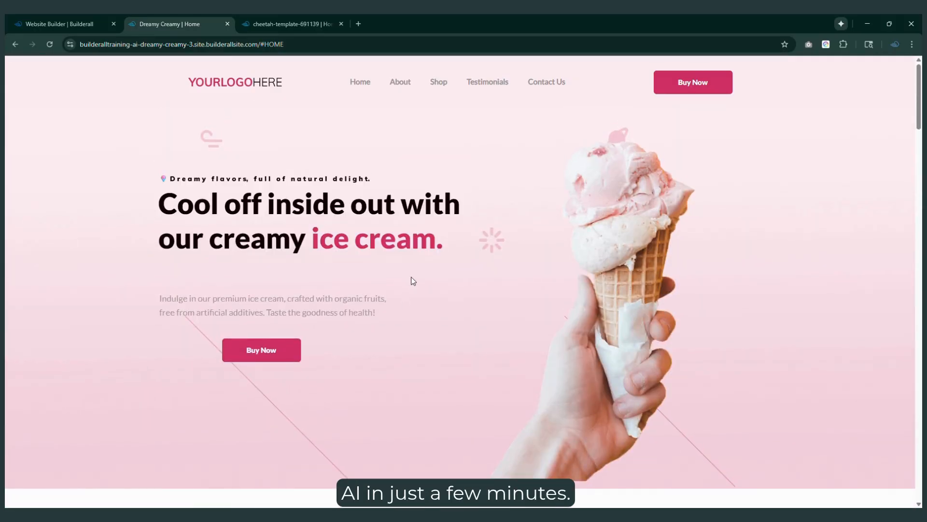